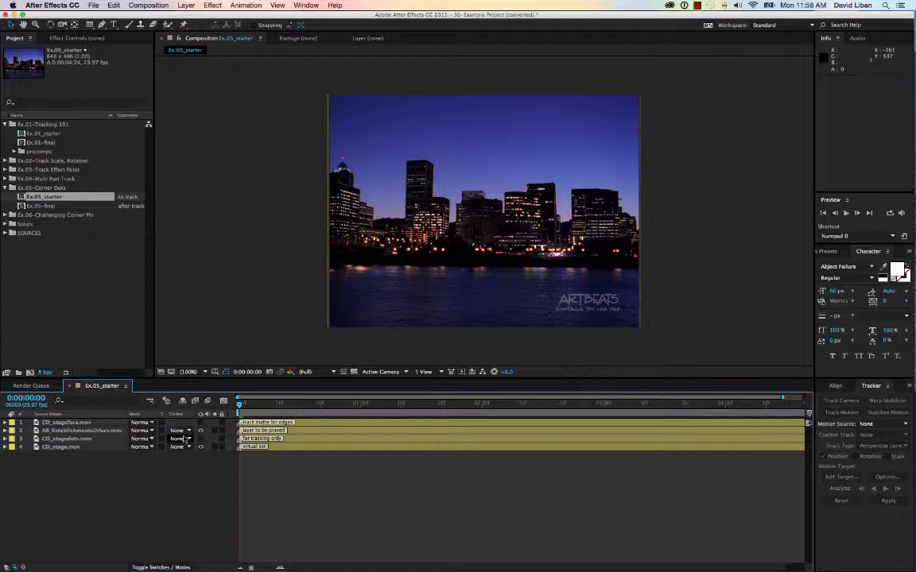
# Step: Examine the CD_stage.mov, AB_EstablishmentsUrban.mov and CD_stageface.mov layers individually, scrubbing through the stage and matte footage
pyautogui.click(102, 431)
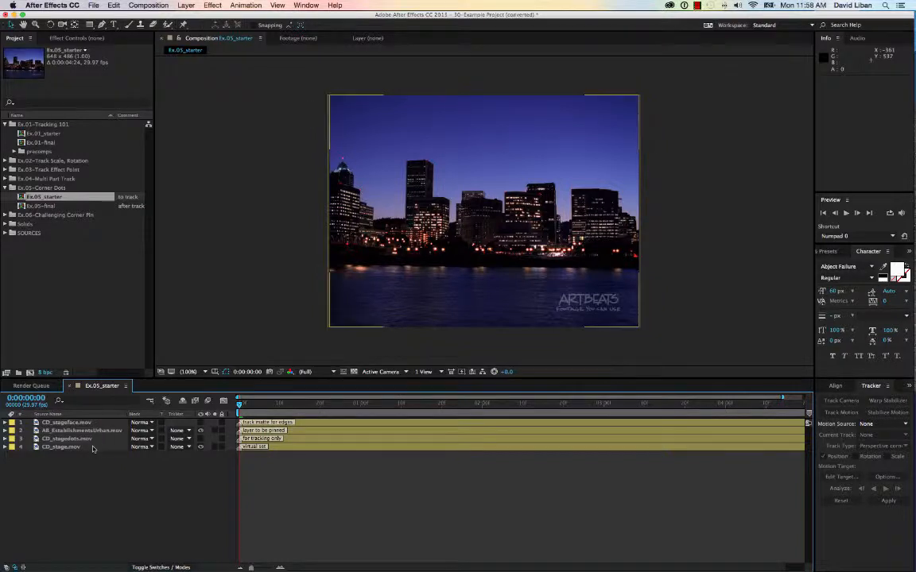
pyautogui.doubleClick(71, 447)
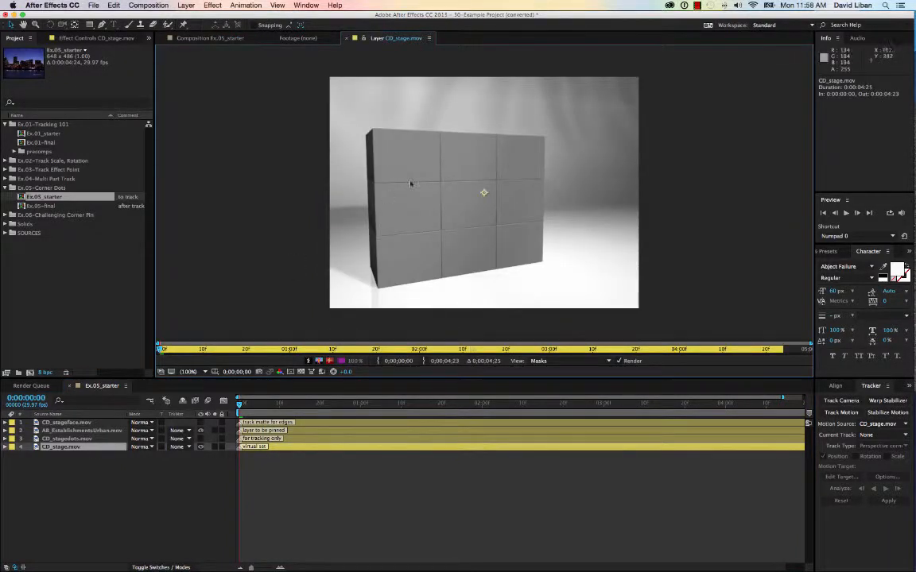
pyautogui.moveTo(239, 404); pyautogui.dragTo(181, 411)
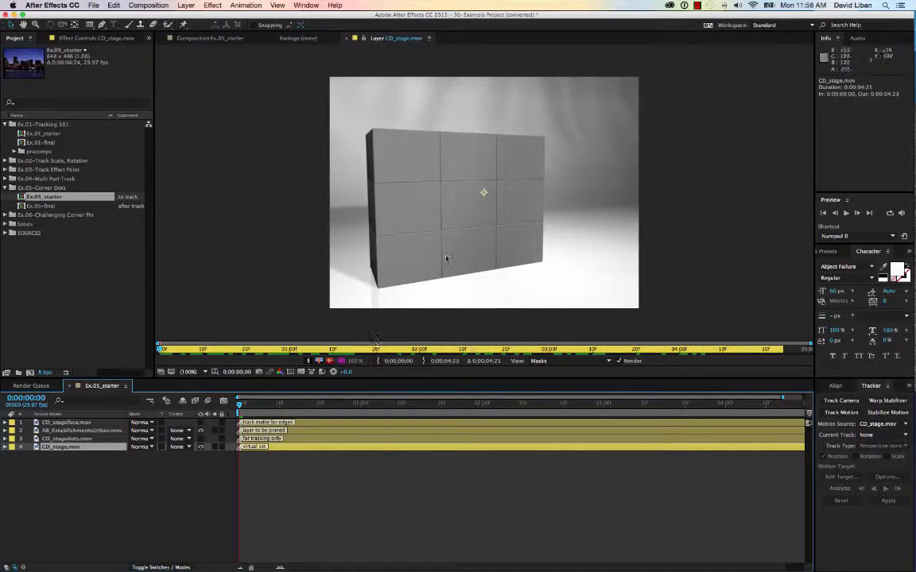
pyautogui.doubleClick(63, 431)
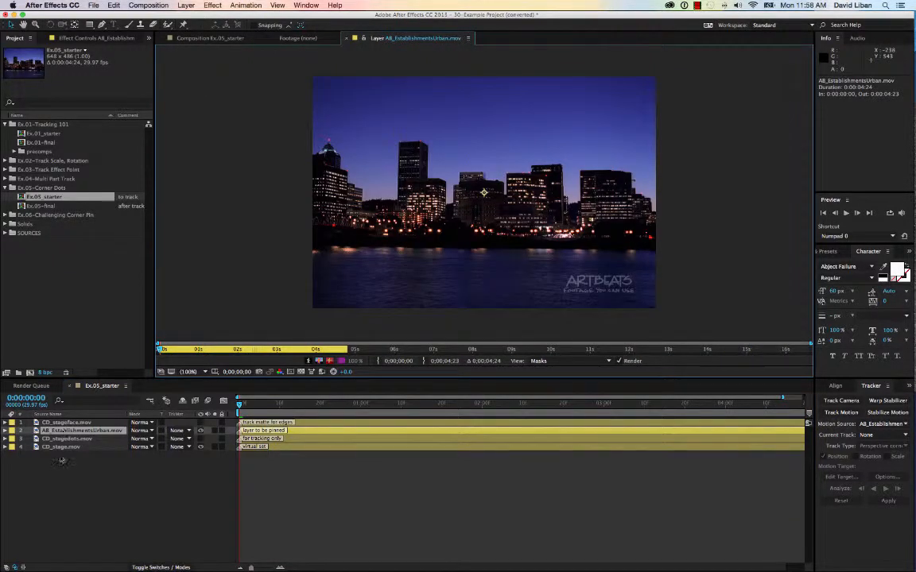
pyautogui.doubleClick(61, 447)
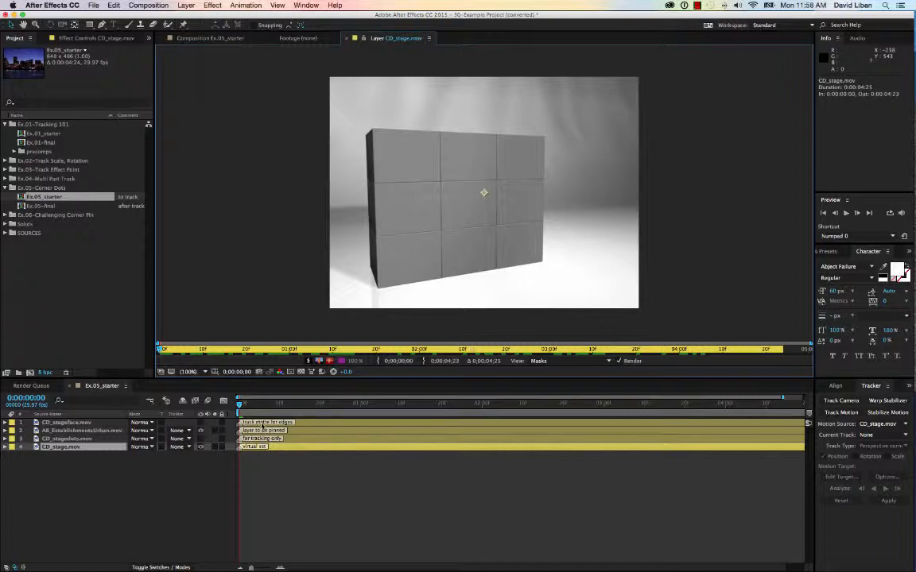
pyautogui.doubleClick(263, 424)
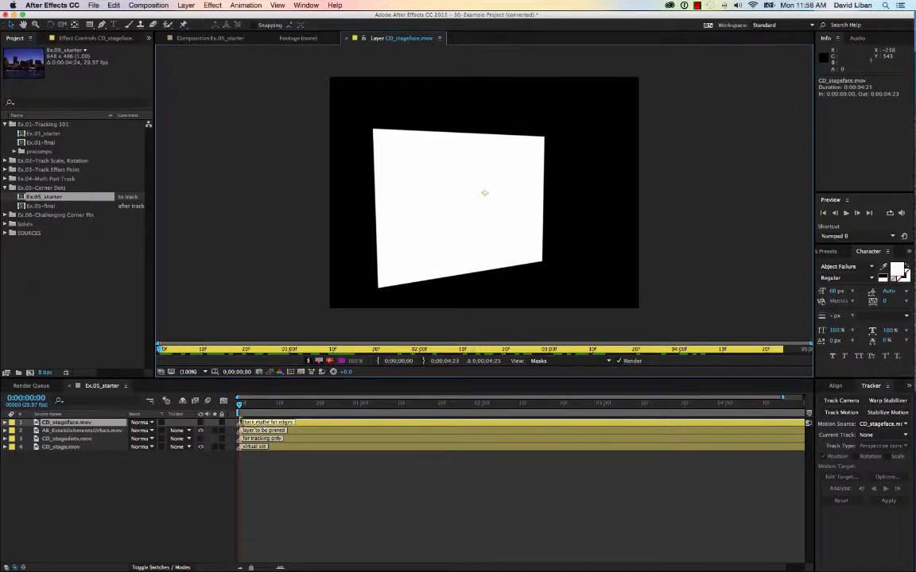
pyautogui.moveTo(239, 405); pyautogui.dragTo(104, 396)
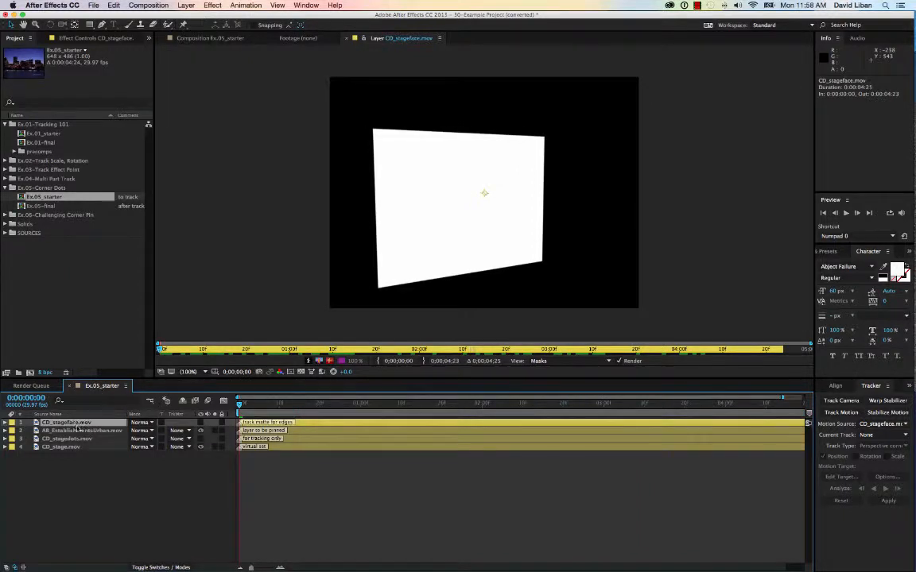
# Step: Examine the motion of the corner dots in the CD_stagedots.mov layer and return to the first frame
pyautogui.click(80, 431)
pyautogui.doubleClick(77, 439)
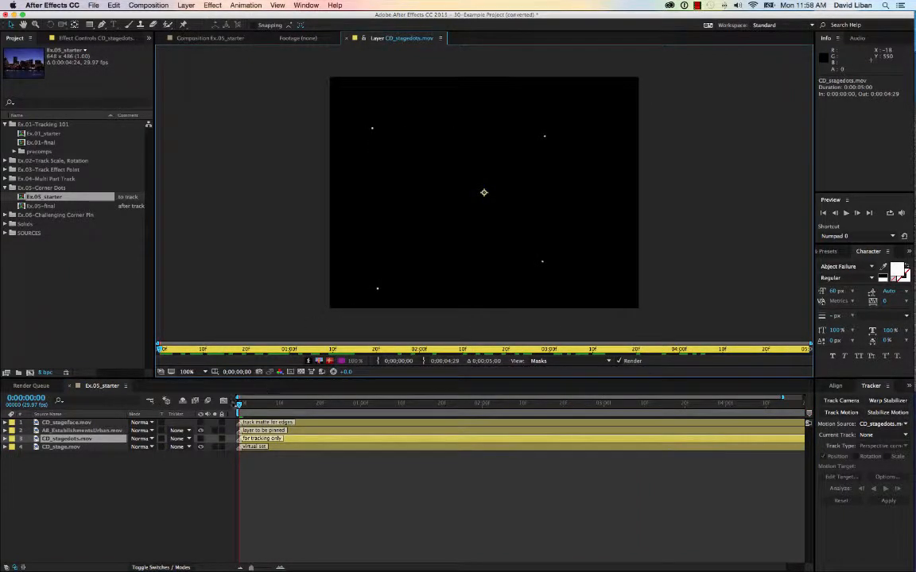
pyautogui.moveTo(240, 405); pyautogui.dragTo(148, 342)
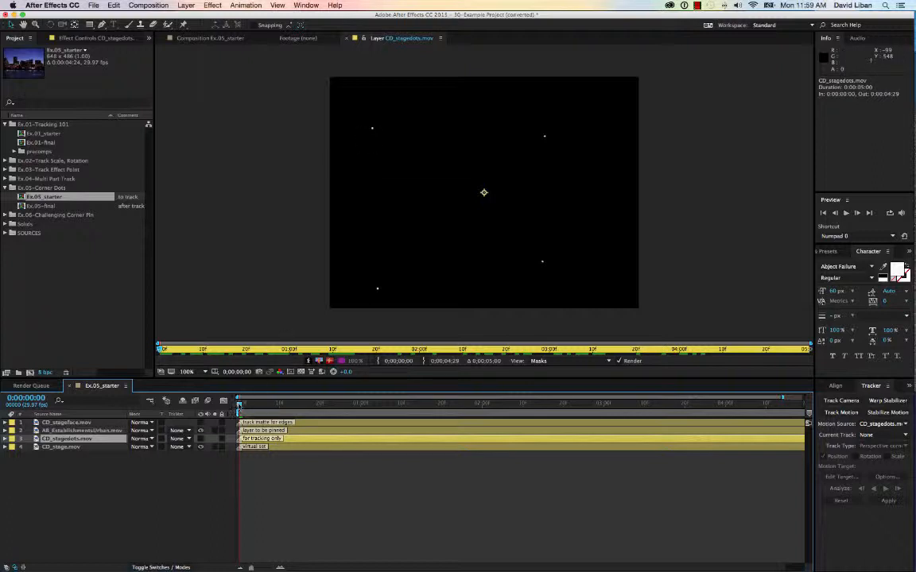
pyautogui.moveTo(239, 406); pyautogui.dragTo(310, 408)
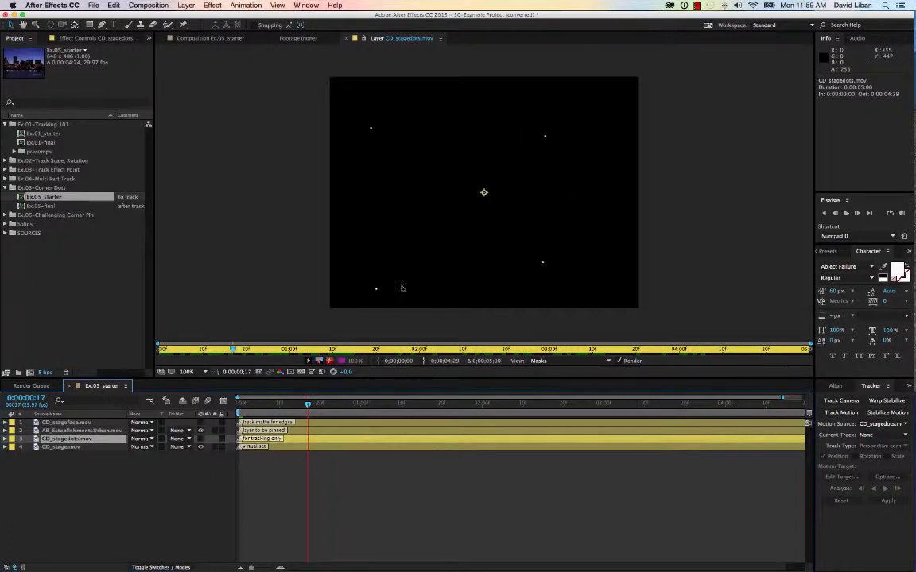
pyautogui.moveTo(310, 407); pyautogui.dragTo(174, 313)
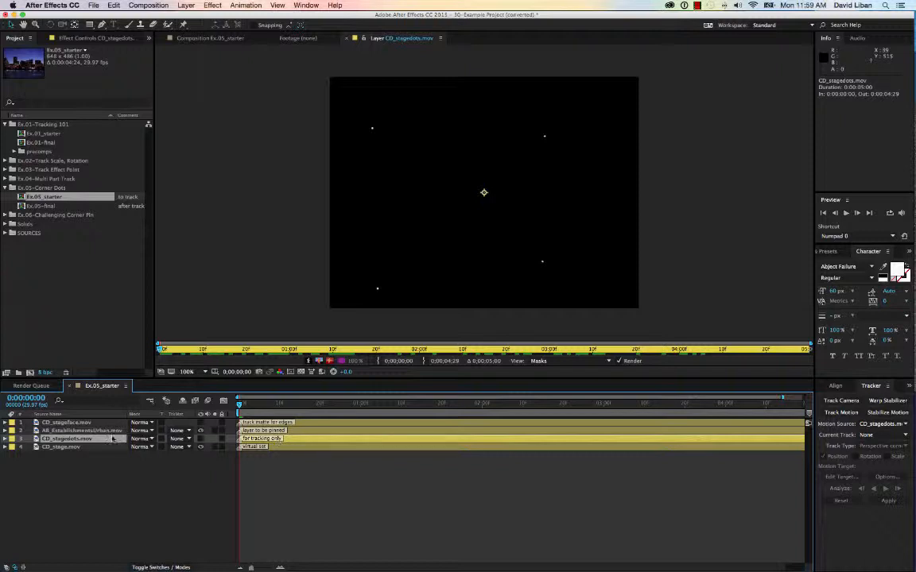
# Step: Start a motion track on CD_stagedots.mov with the track type set to Perspective corner pin
pyautogui.click(841, 413)
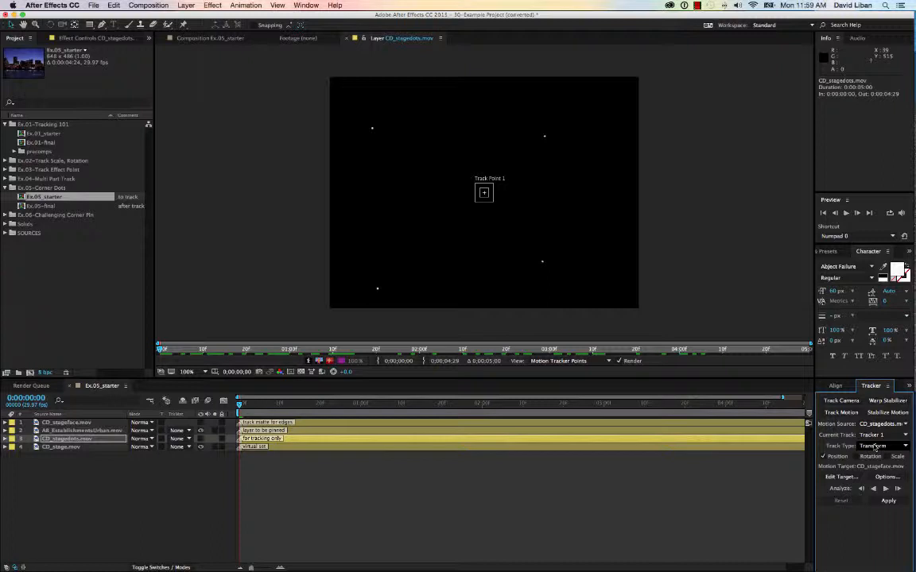
pyautogui.click(904, 448)
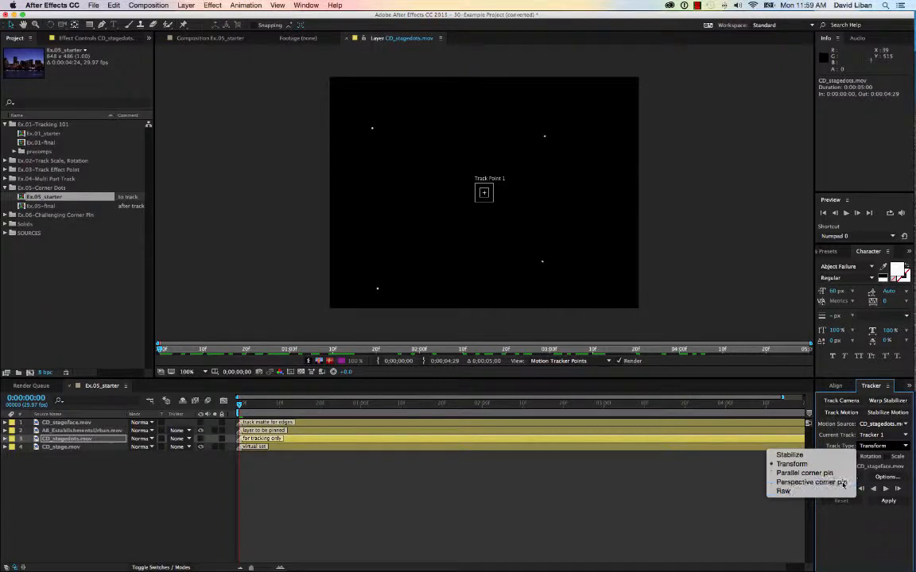
pyautogui.click(844, 483)
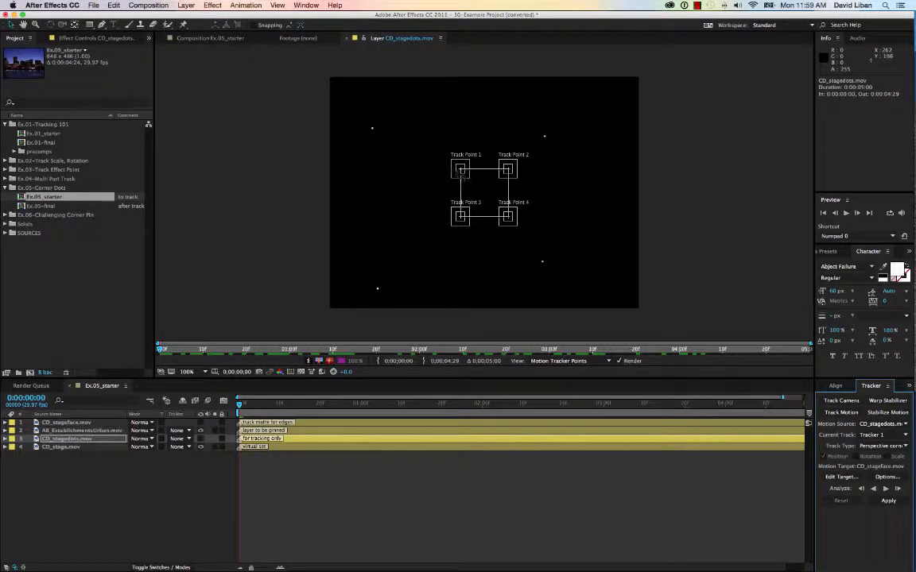
# Step: Place the four track points on the matching corner dots and analyze the motion forward from the first frame
pyautogui.moveTo(462, 173); pyautogui.dragTo(371, 129)
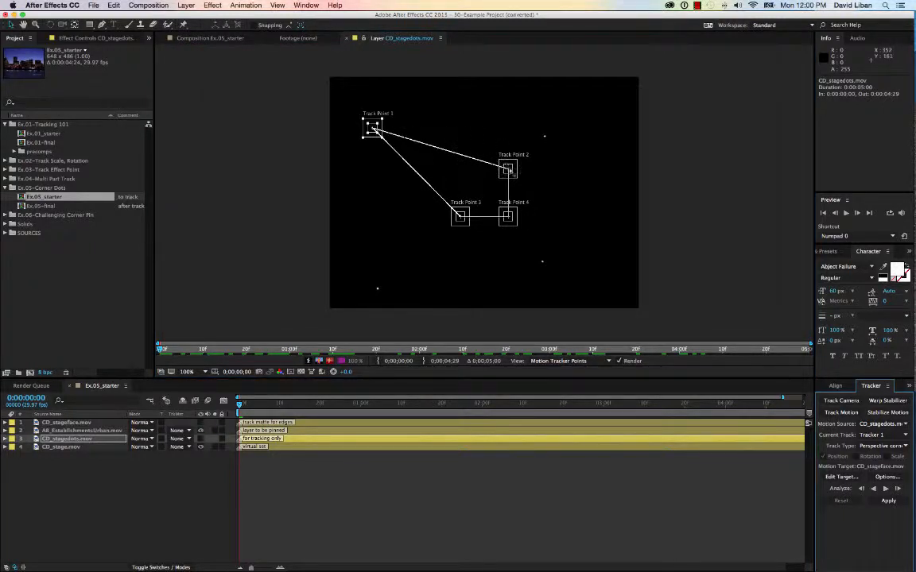
pyautogui.moveTo(513, 174); pyautogui.dragTo(544, 138)
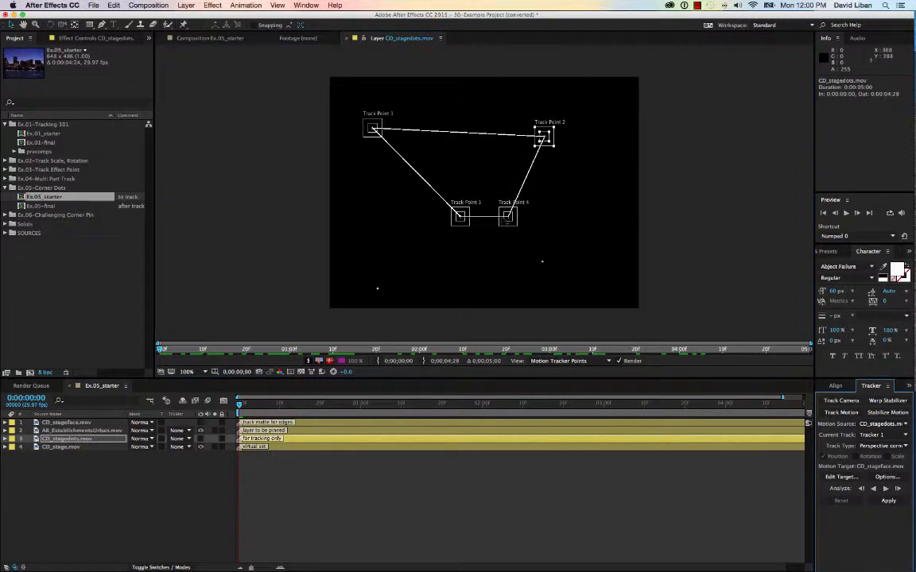
pyautogui.moveTo(516, 225); pyautogui.dragTo(548, 268)
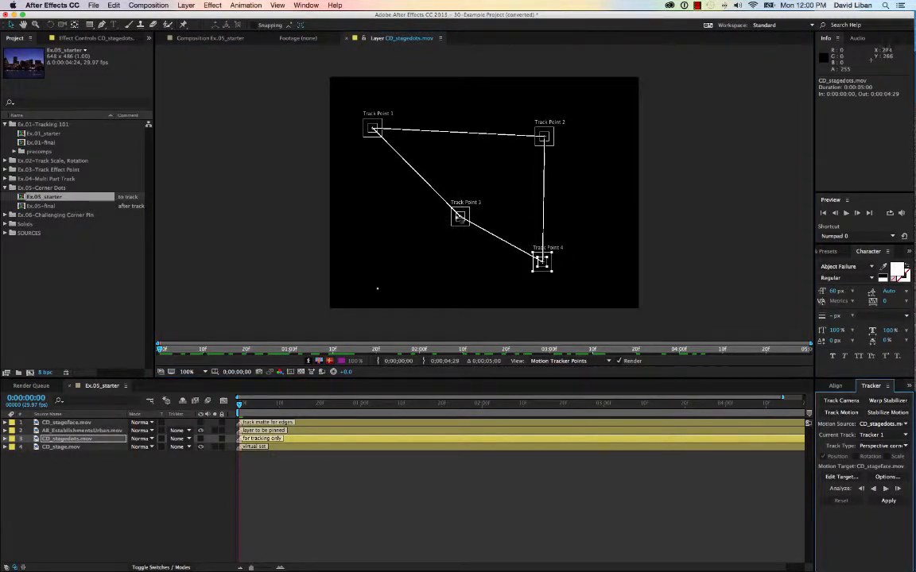
pyautogui.moveTo(461, 220); pyautogui.dragTo(378, 289)
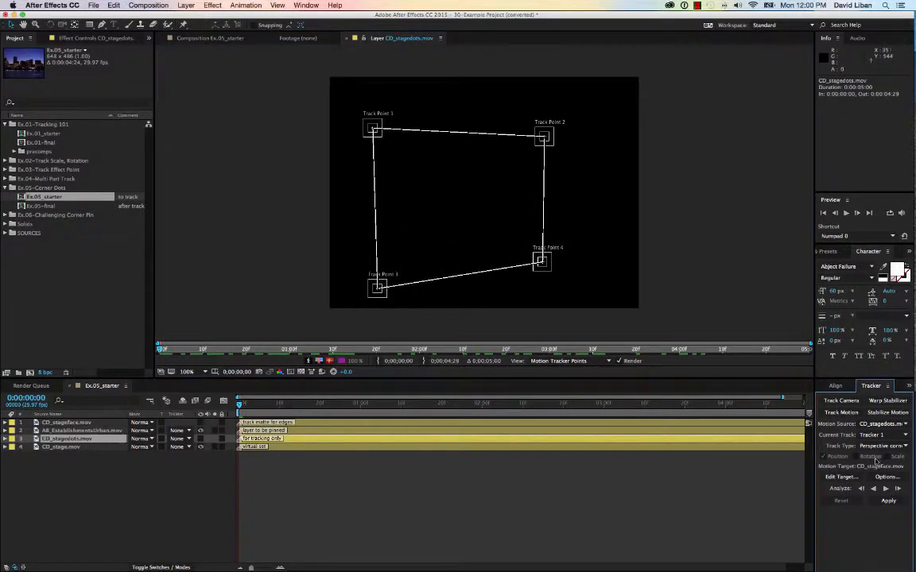
pyautogui.click(240, 409)
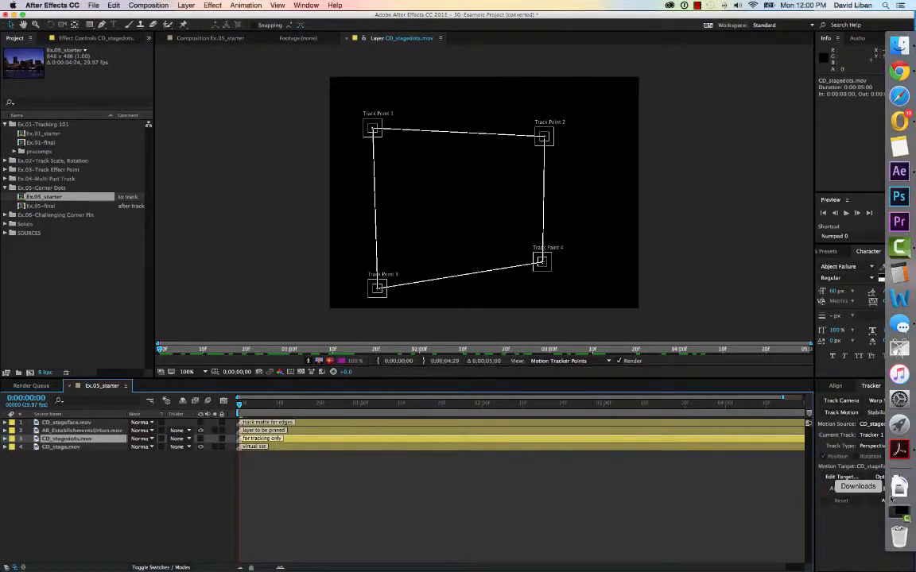
pyautogui.click(886, 490)
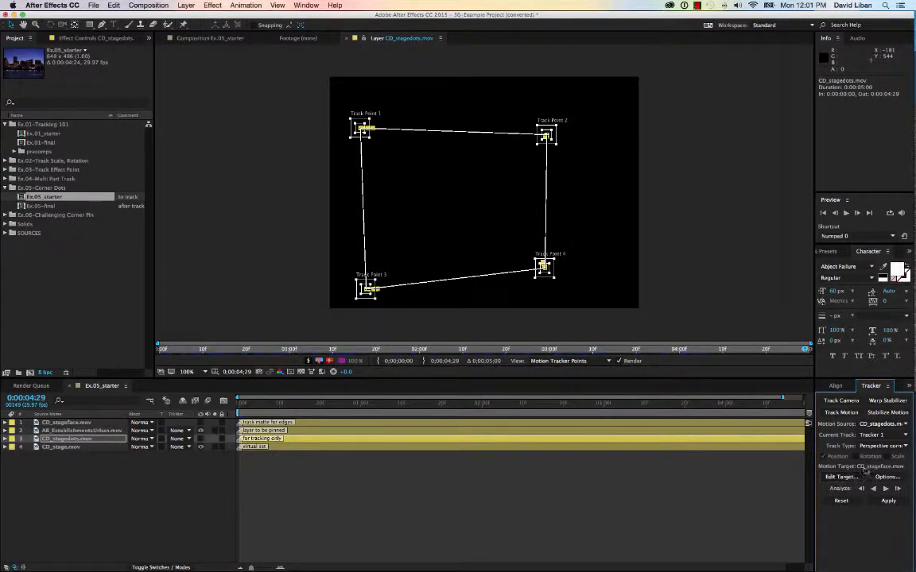
# Step: Apply the corner-pin track to the AB_EstablishmentsUrban.mov layer and preview the composition from the first frame
pyautogui.click(840, 478)
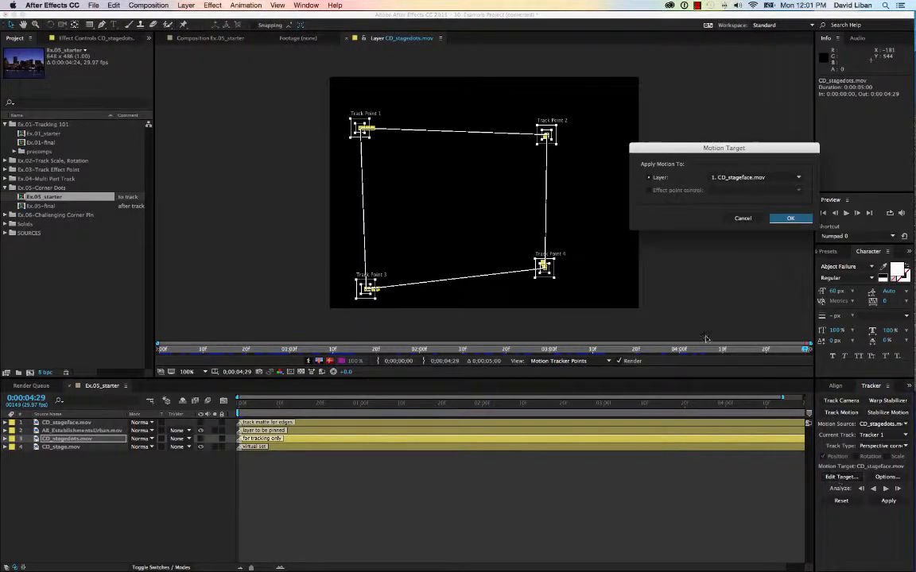
pyautogui.click(743, 177)
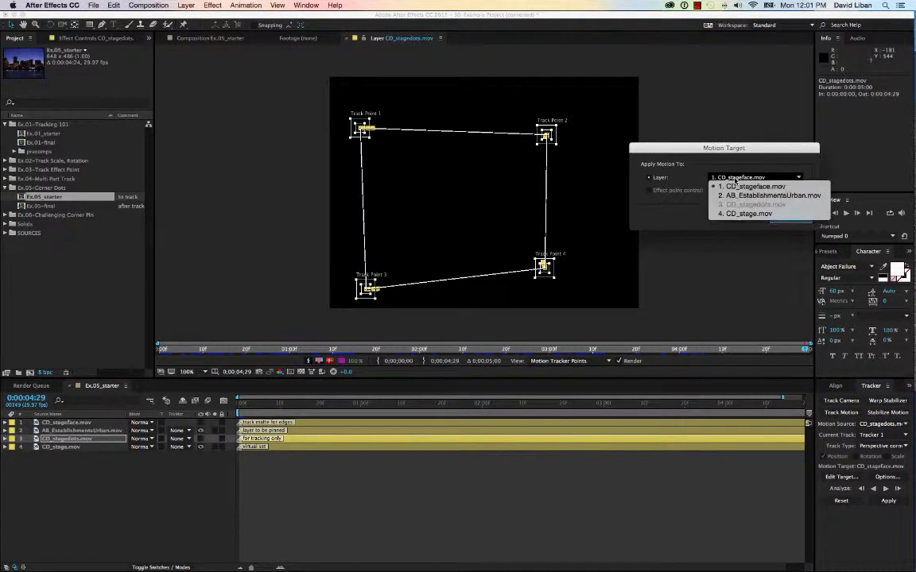
pyautogui.click(735, 195)
pyautogui.click(786, 220)
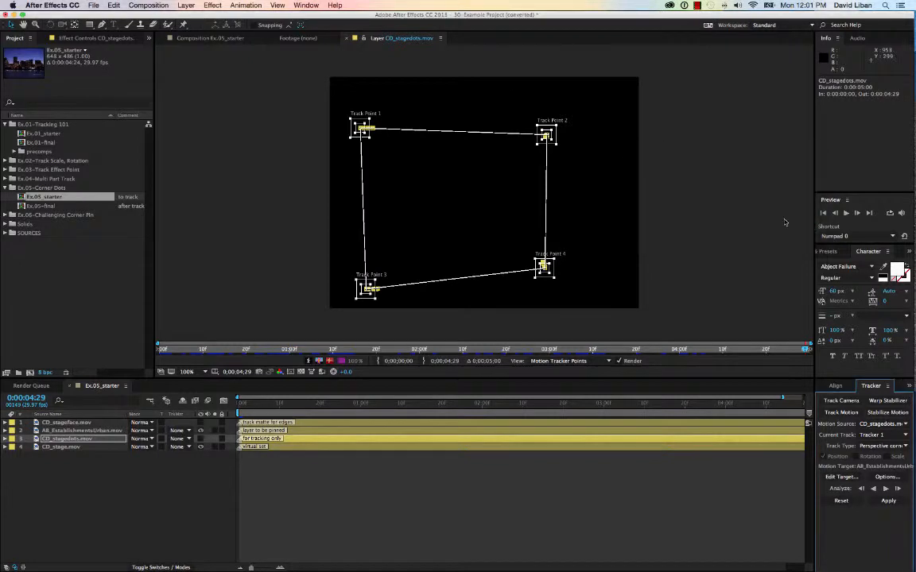
pyautogui.click(889, 502)
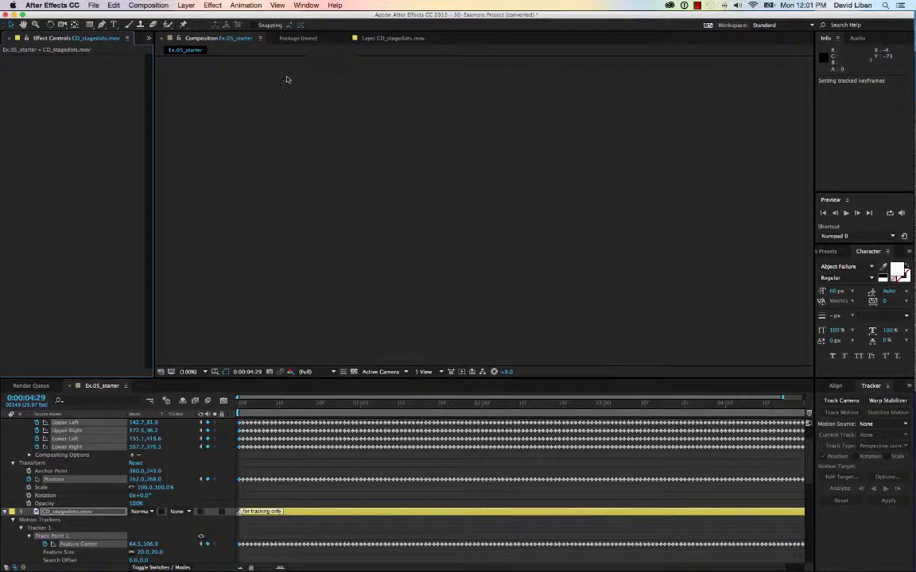
pyautogui.moveTo(479, 404); pyautogui.dragTo(208, 429)
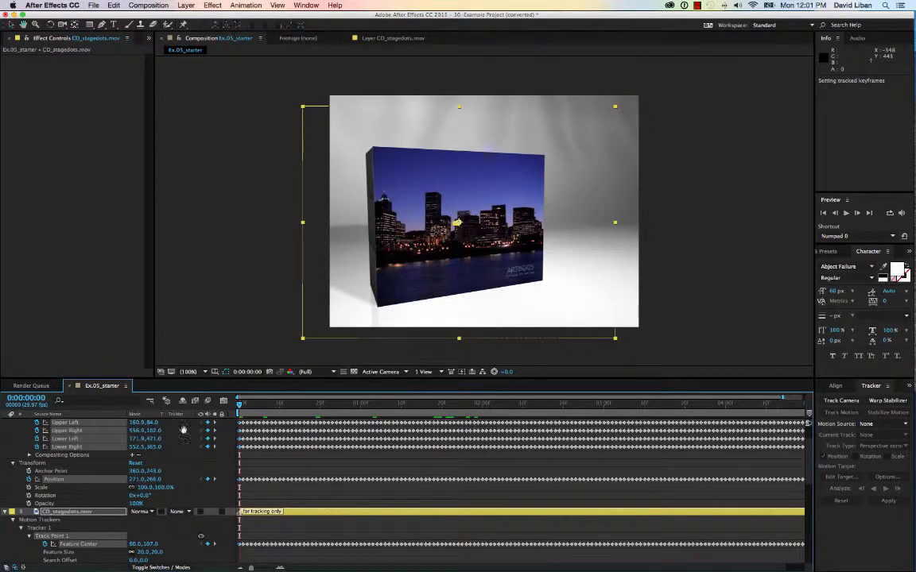
pyautogui.press('space')
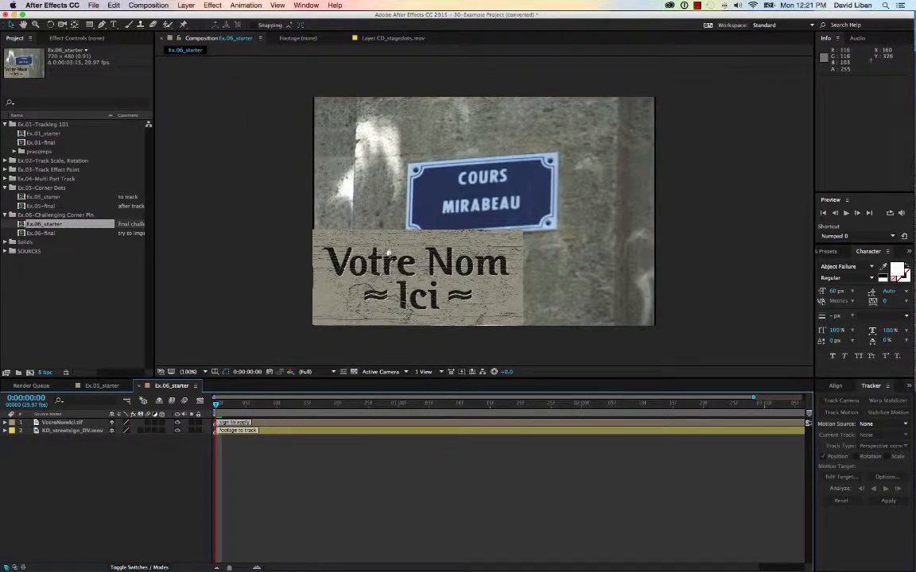
# Step: Preview the Ex.06_starter composition and hide the VotreNomIci.tif layer, returning to the first frame
pyautogui.press('space')
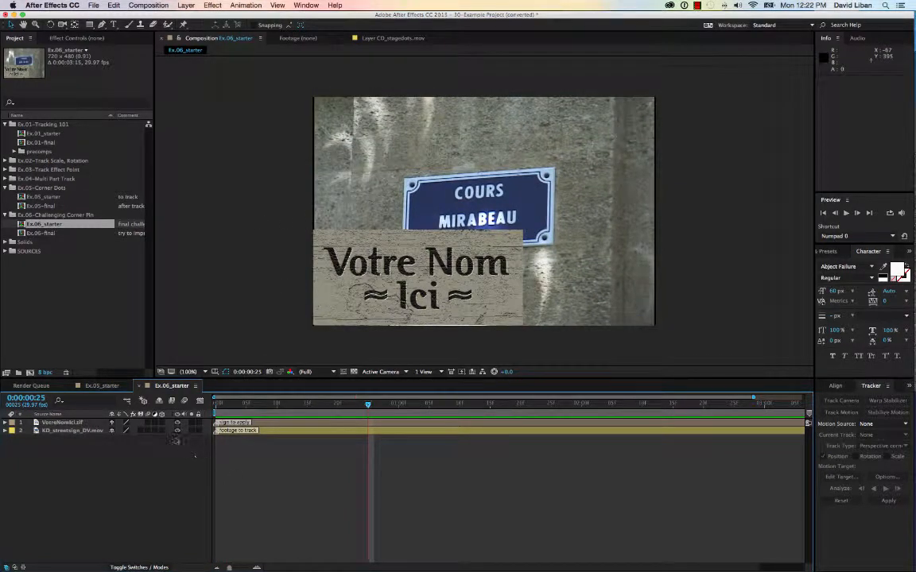
pyautogui.click(177, 422)
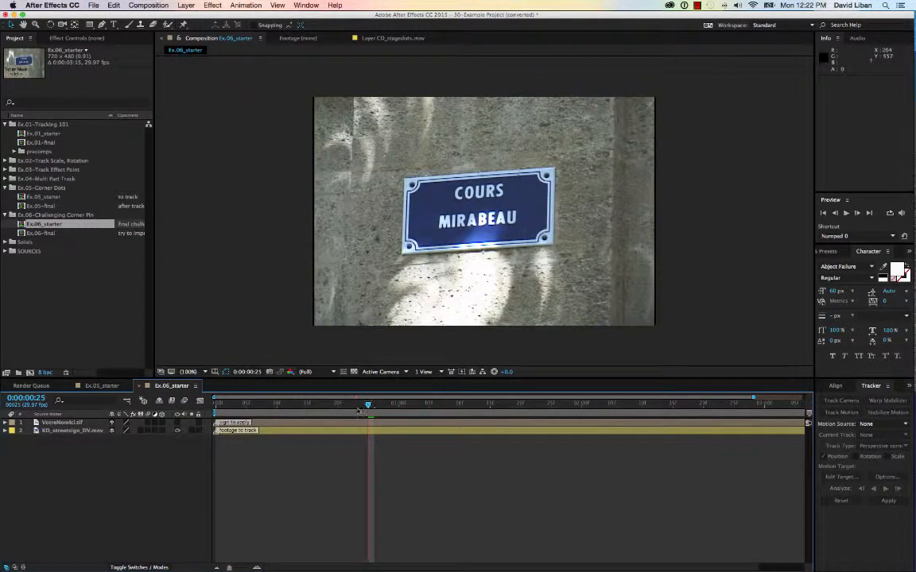
pyautogui.moveTo(368, 407); pyautogui.dragTo(214, 408)
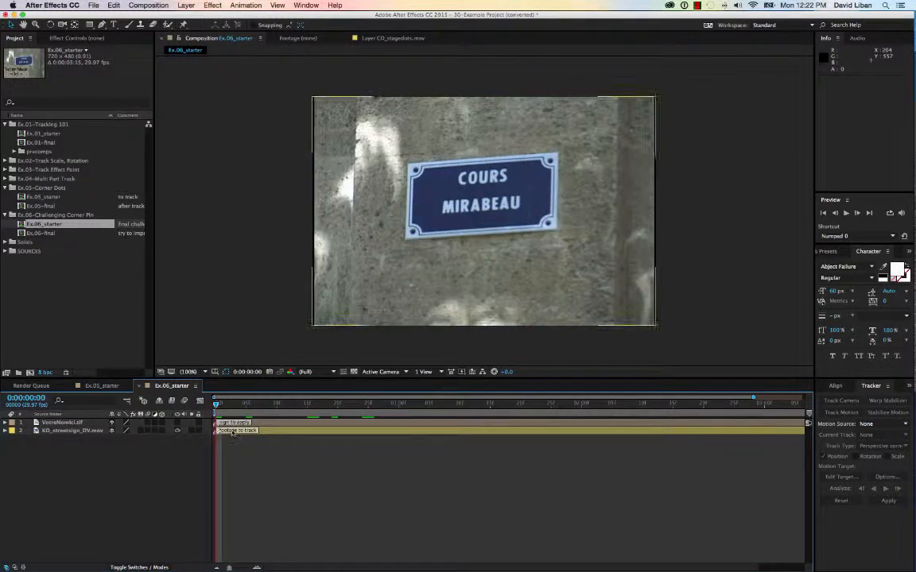
# Step: Start a motion track on KD_streetsign_DV.mov using the Perspective corner pin track type
pyautogui.click(254, 434)
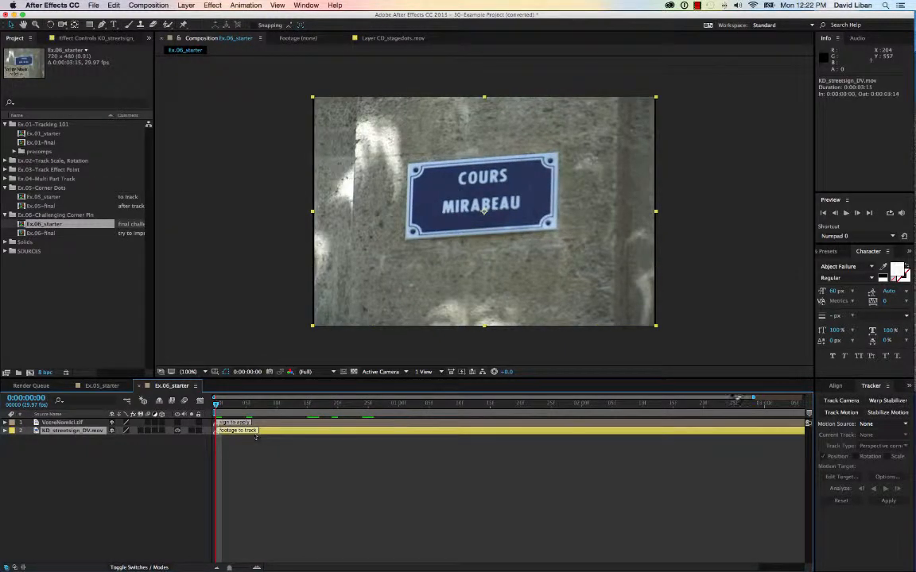
pyautogui.click(841, 413)
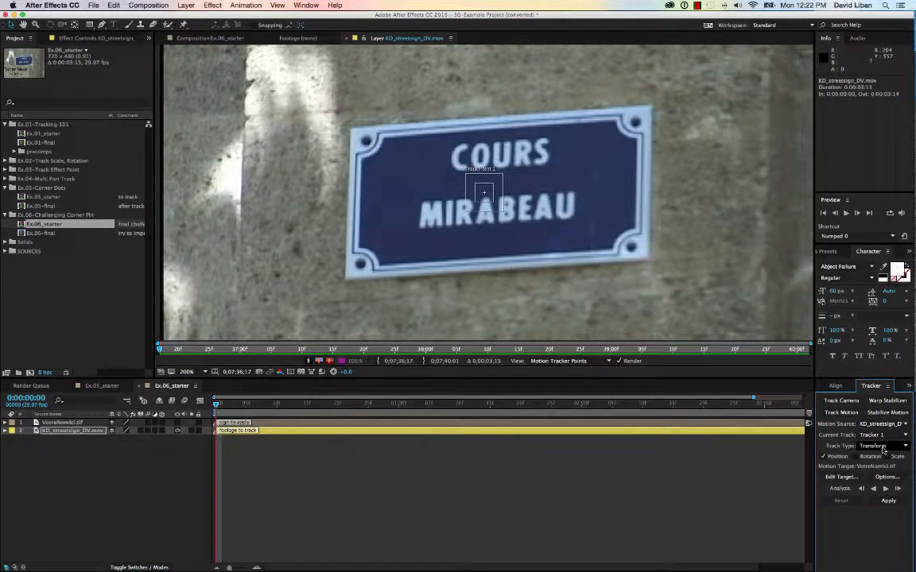
pyautogui.click(883, 448)
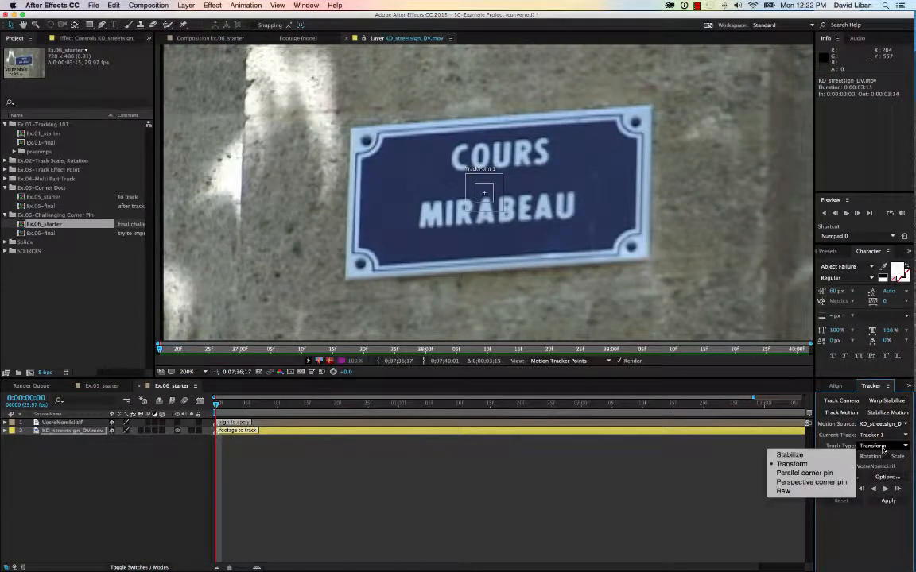
pyautogui.click(842, 483)
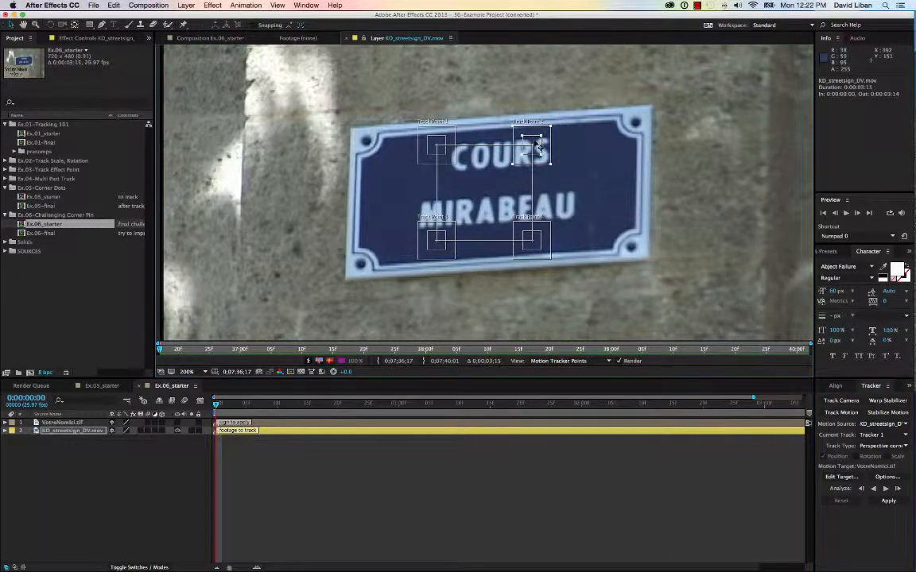
# Step: Place the four track points on the matching corner dots of the COURS MIRABEAU sign
pyautogui.moveTo(531, 148); pyautogui.dragTo(633, 122)
pyautogui.moveTo(535, 246); pyautogui.dragTo(633, 253)
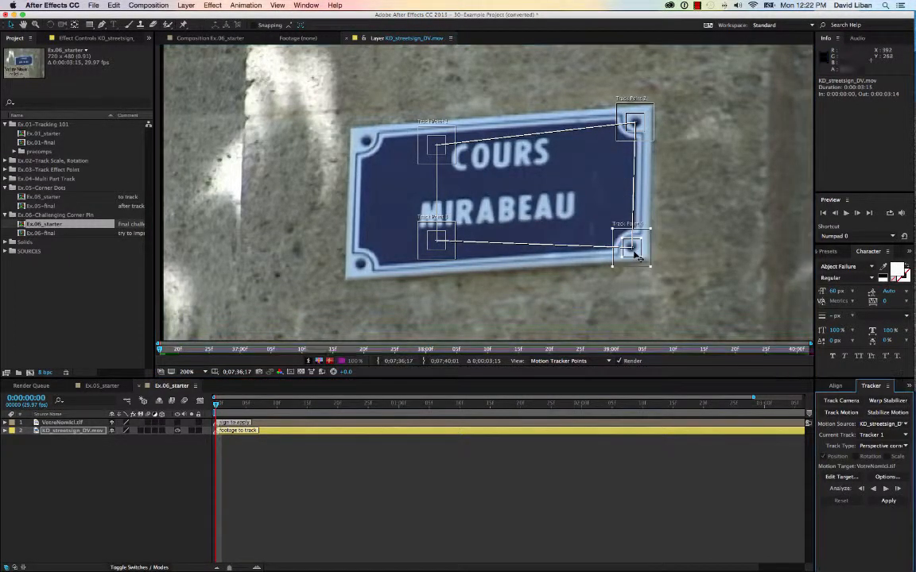
pyautogui.moveTo(439, 249); pyautogui.dragTo(363, 275)
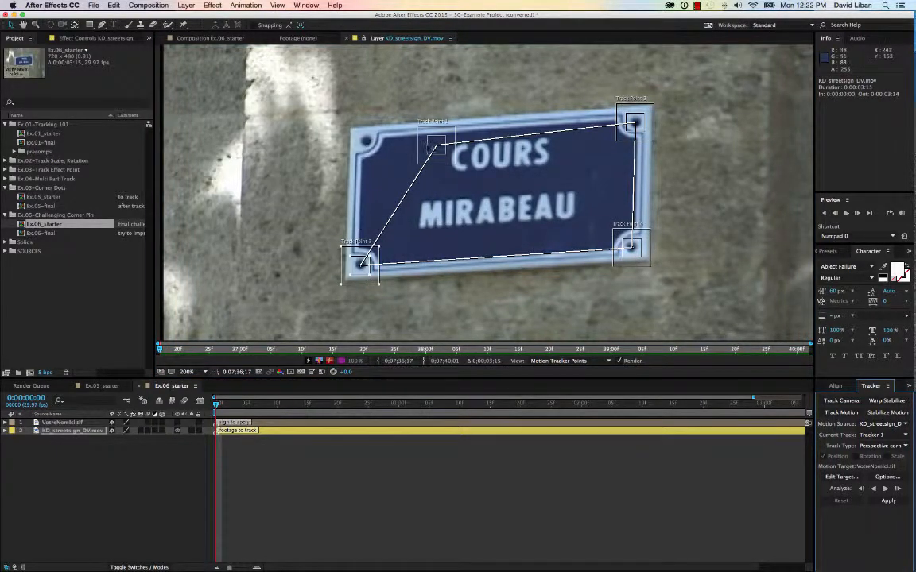
pyautogui.moveTo(436, 146); pyautogui.dragTo(370, 147)
pyautogui.scroll(-3, 367, 182)
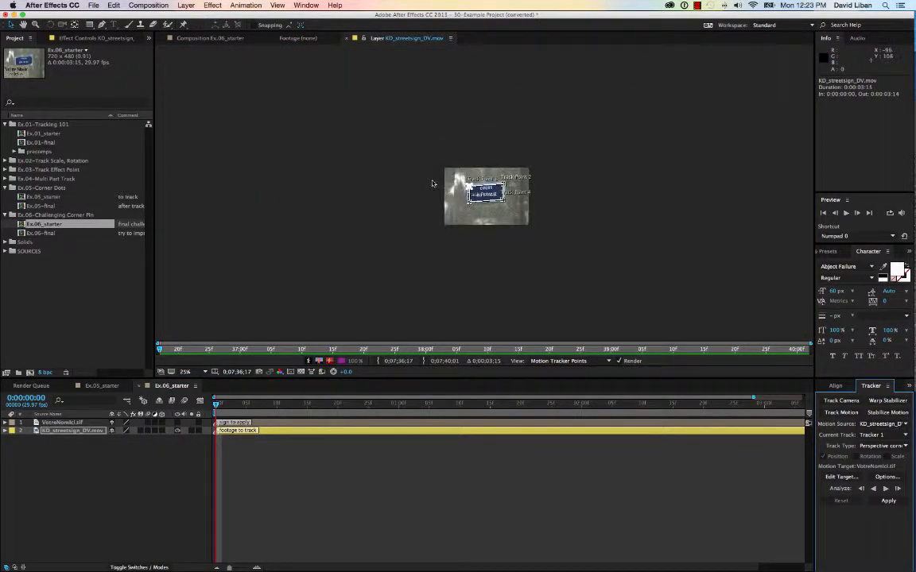
pyautogui.scroll(7, 432, 184)
pyautogui.scroll(-3, 433, 184)
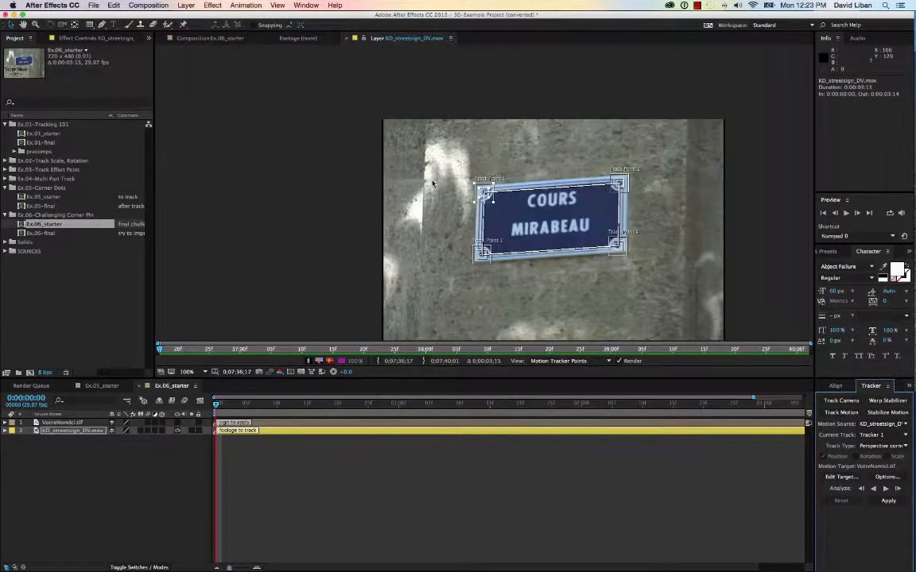
pyautogui.click(195, 373)
pyautogui.click(191, 377)
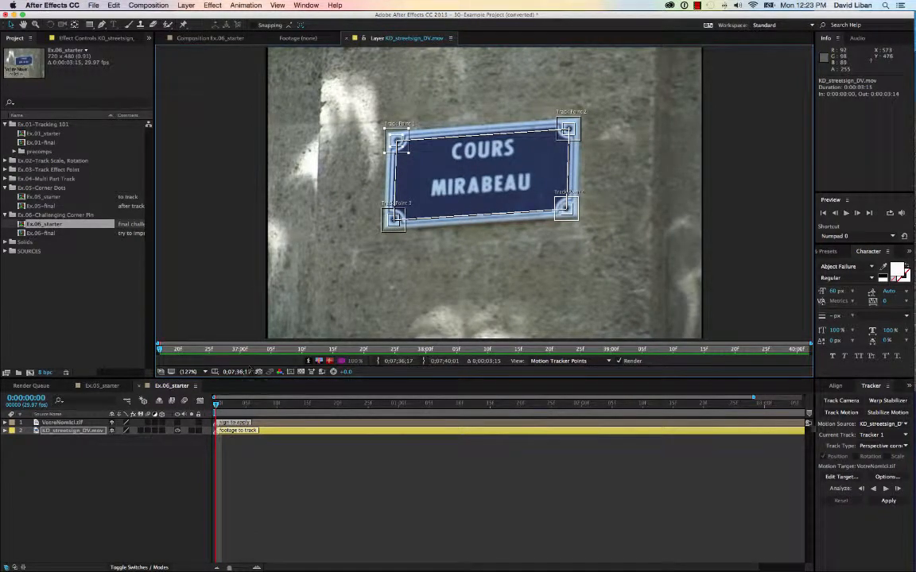
# Step: Enable Adapt Feature On Every Frame in the motion tracker options, keeping the Luminance channel
pyautogui.click(887, 476)
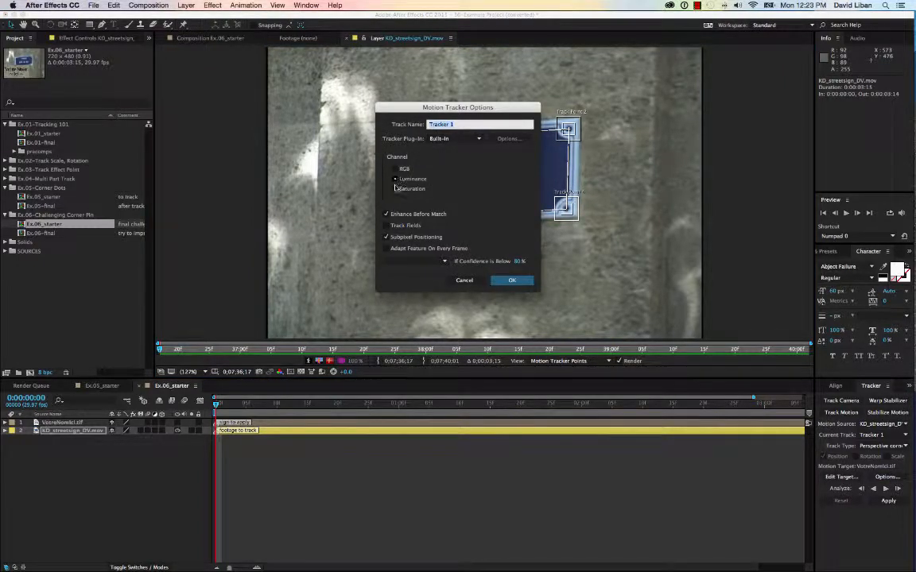
pyautogui.click(386, 252)
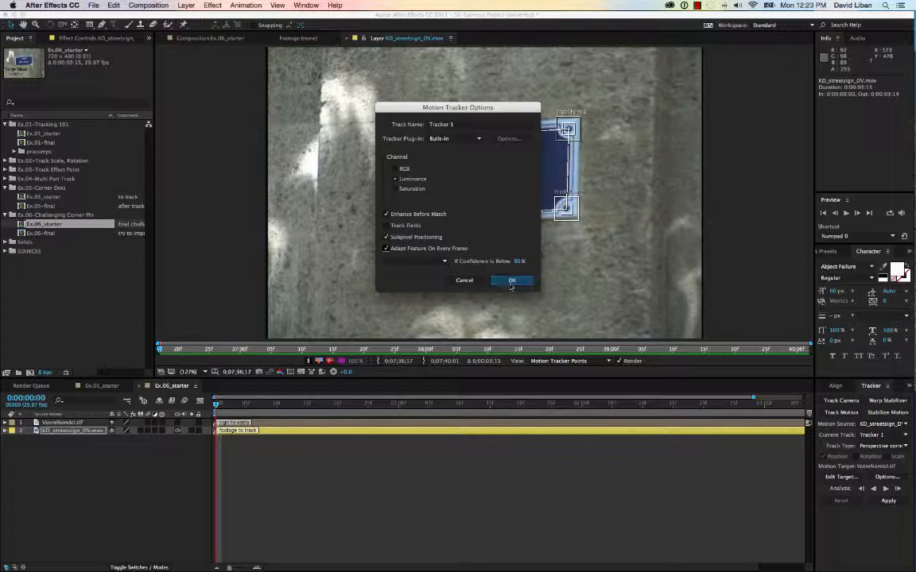
pyautogui.click(440, 261)
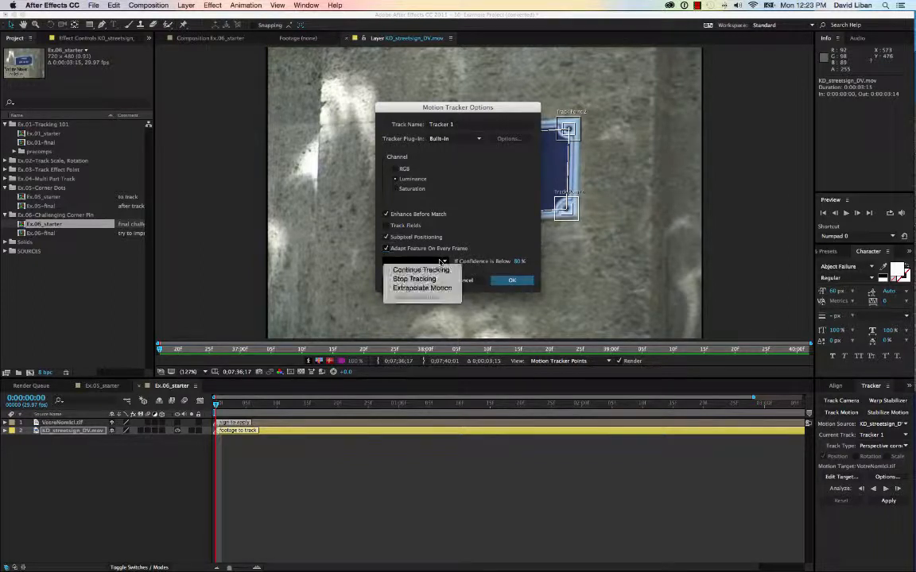
pyautogui.click(498, 235)
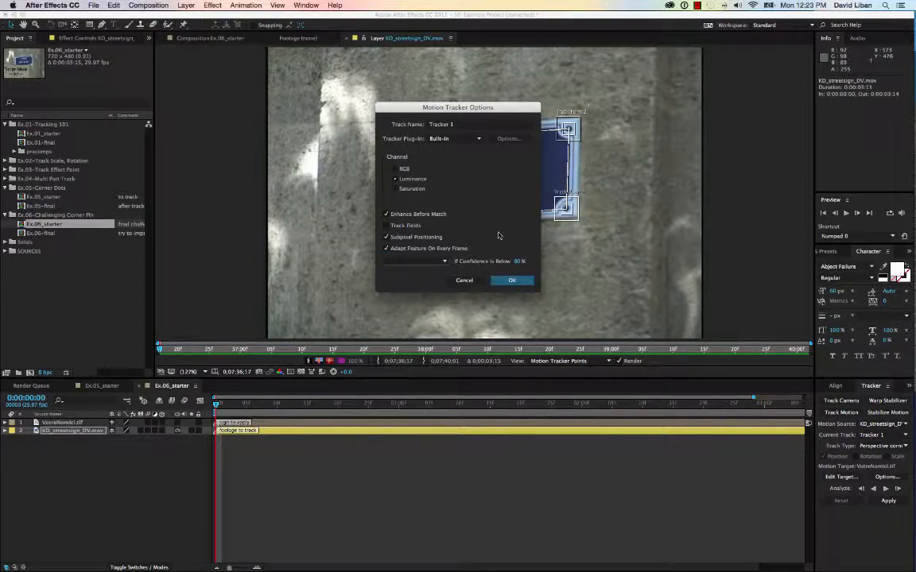
pyautogui.click(512, 280)
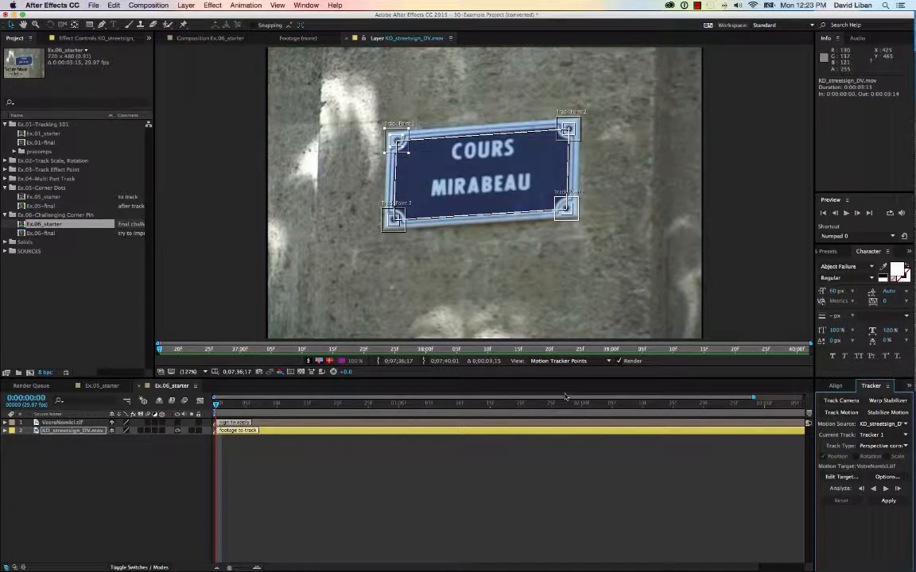
# Step: Confirm VotreNomIci.tif as the motion target and analyze the track forward through the clip
pyautogui.click(840, 477)
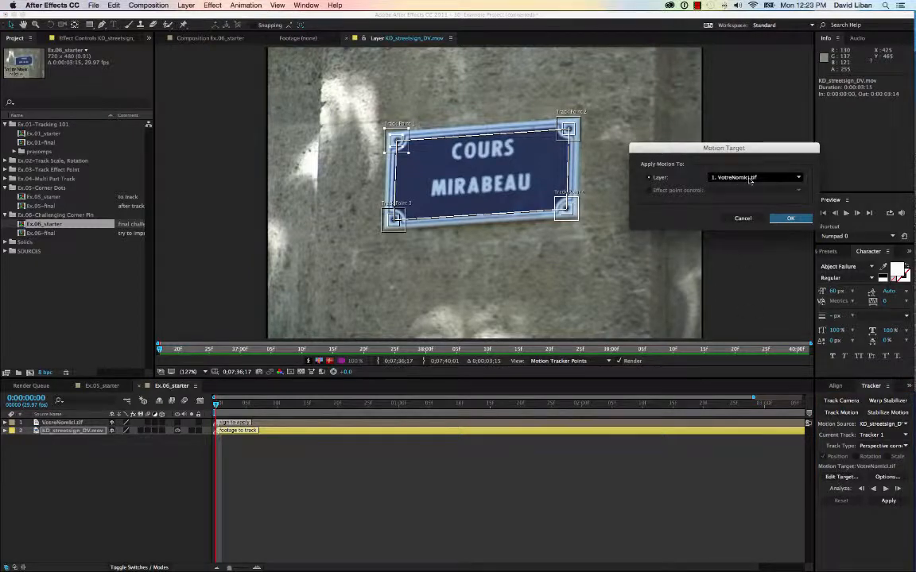
pyautogui.click(787, 218)
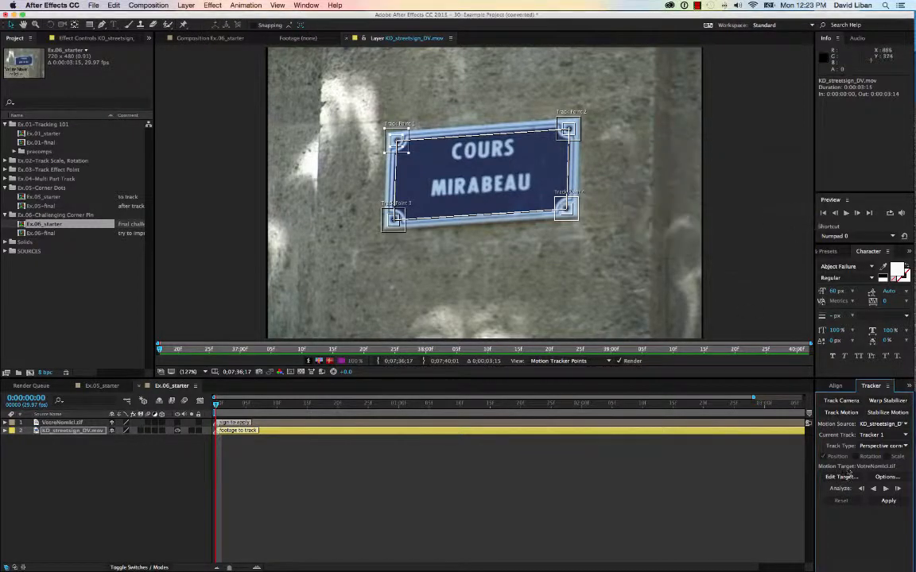
pyautogui.click(885, 489)
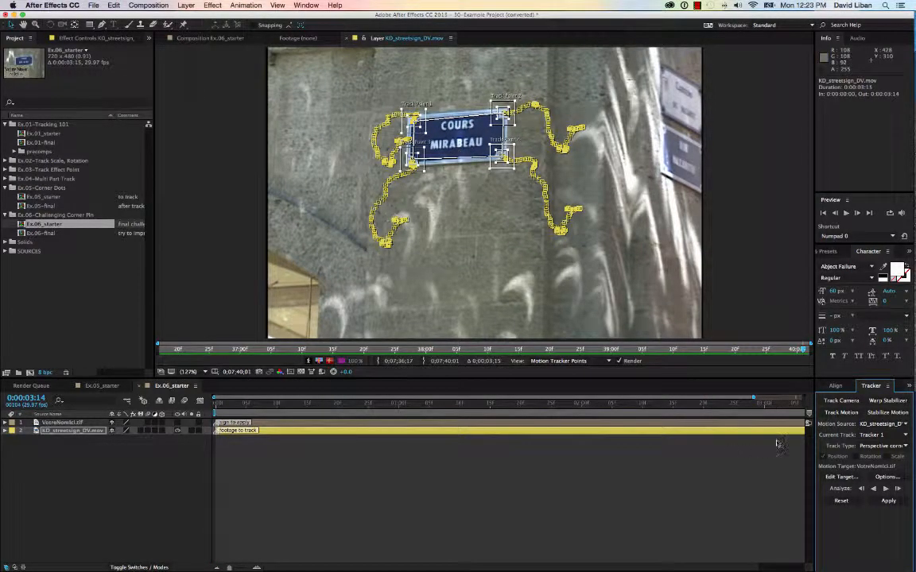
# Step: Apply the corner-pin track to VotreNomIci.tif, make that layer visible, and preview the composition
pyautogui.click(889, 502)
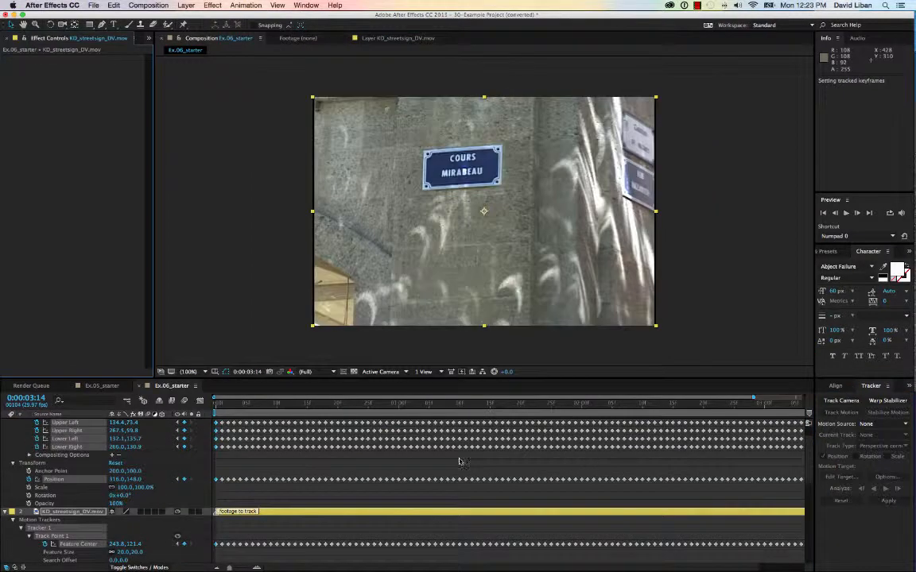
pyautogui.scroll(2, 134, 473)
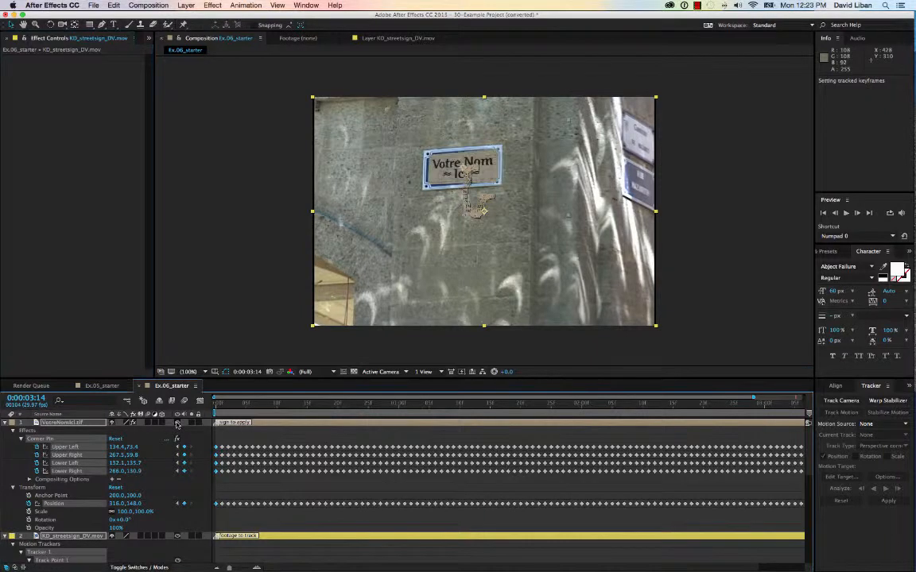
pyautogui.press('space')
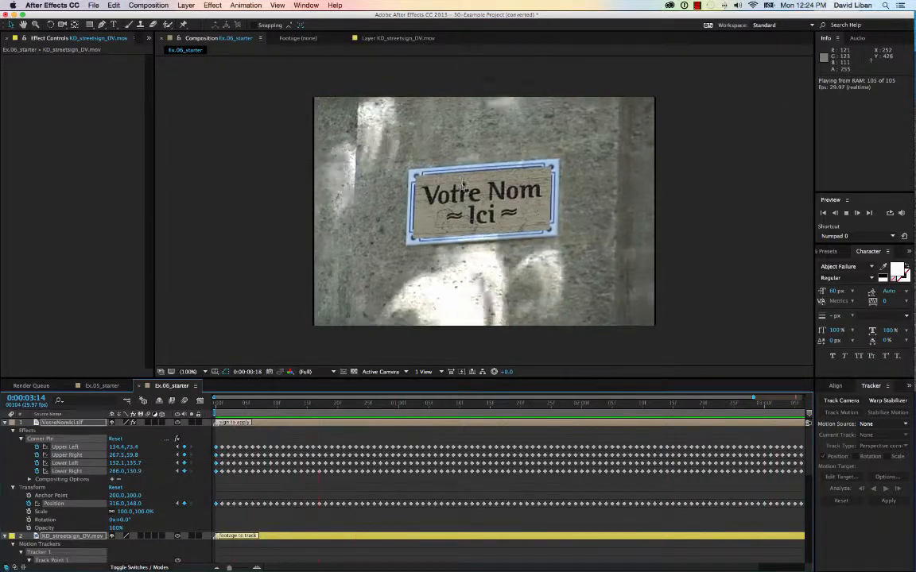
pyautogui.press('space')
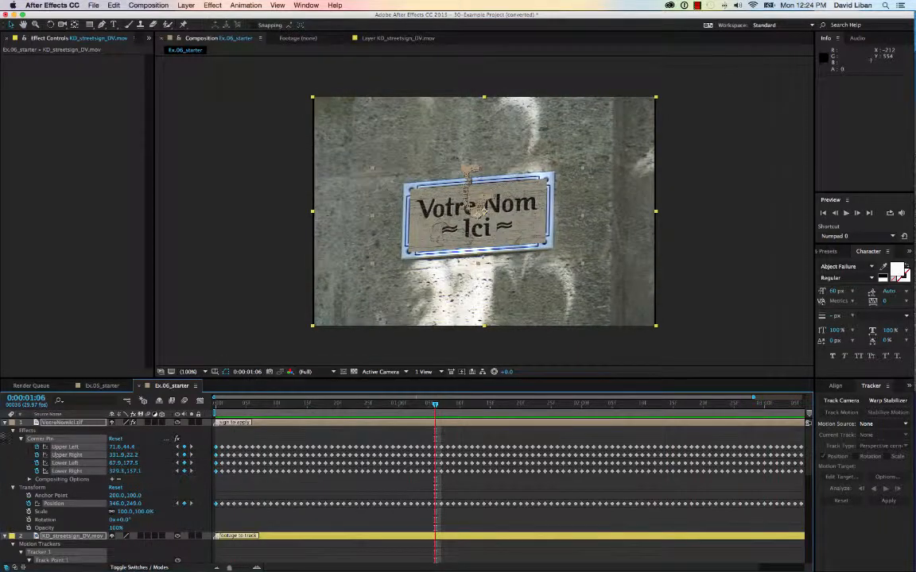
# Step: Collapse the properties of both layers and return to the first frame
pyautogui.click(4, 424)
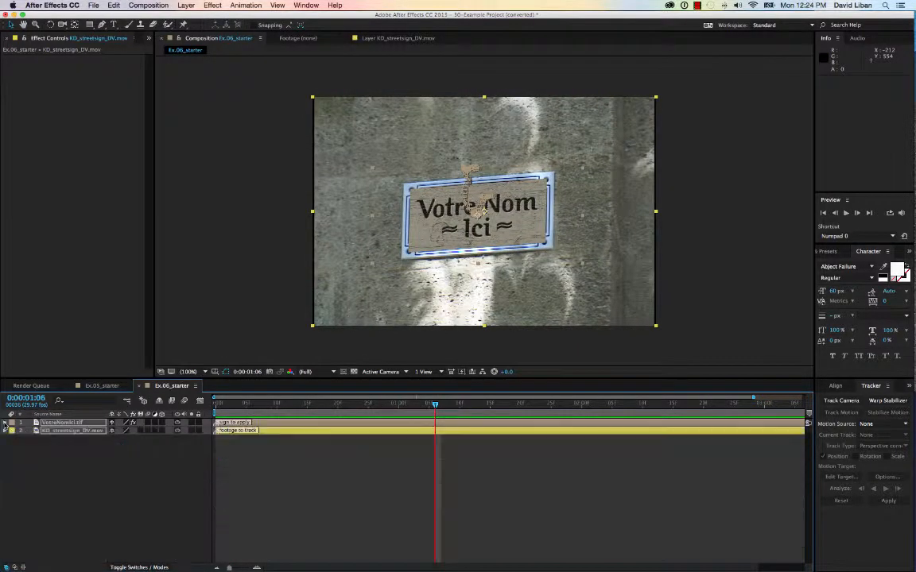
pyautogui.click(80, 425)
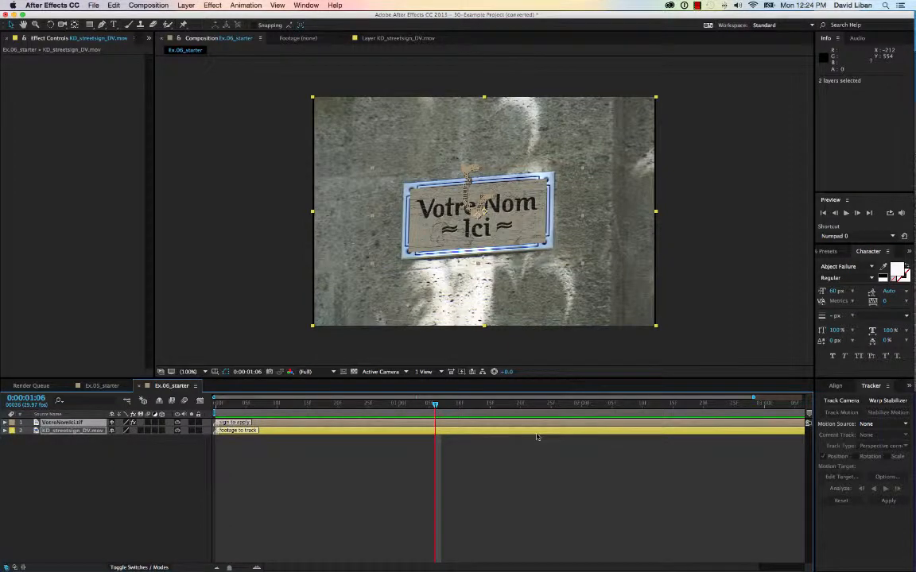
pyautogui.press('Home')
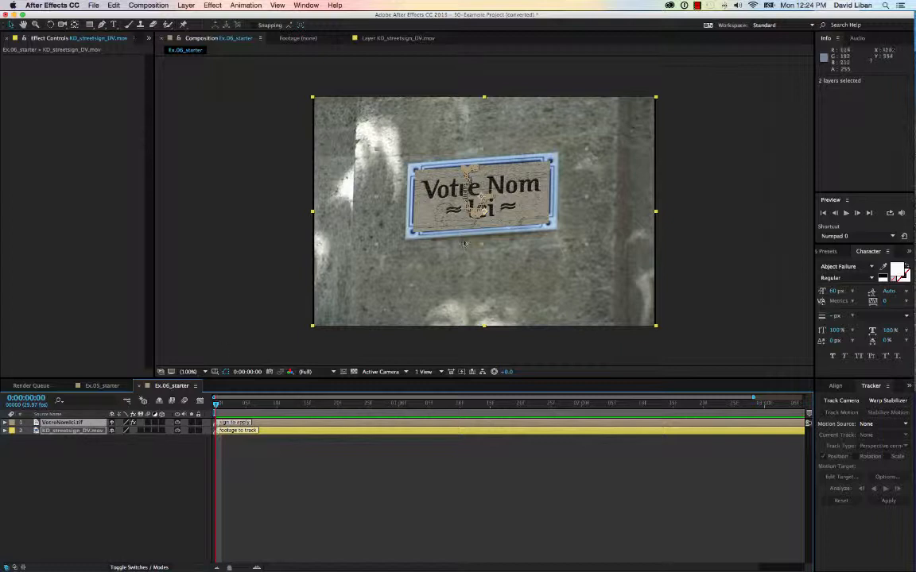
# Step: Scale only the VotreNomIci.tif layer to about 112% by 125% so it covers the original sign, and preview the result
pyautogui.moveTo(376, 245); pyautogui.dragTo(376, 248)
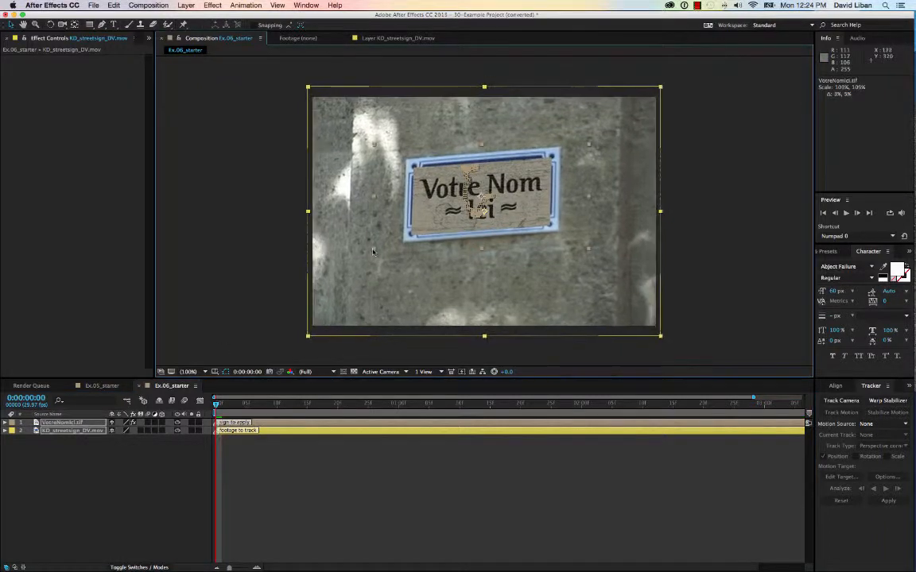
pyautogui.press('super+z')
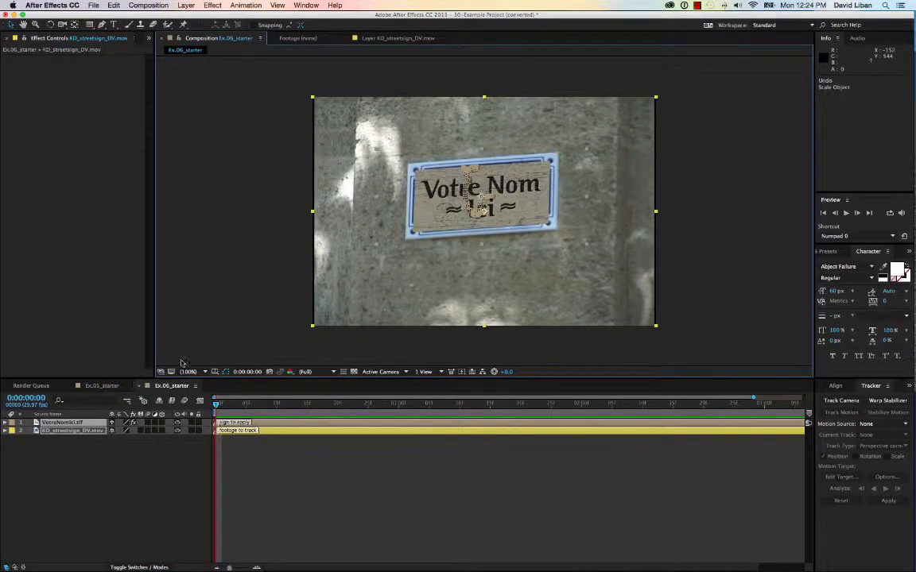
pyautogui.click(71, 422)
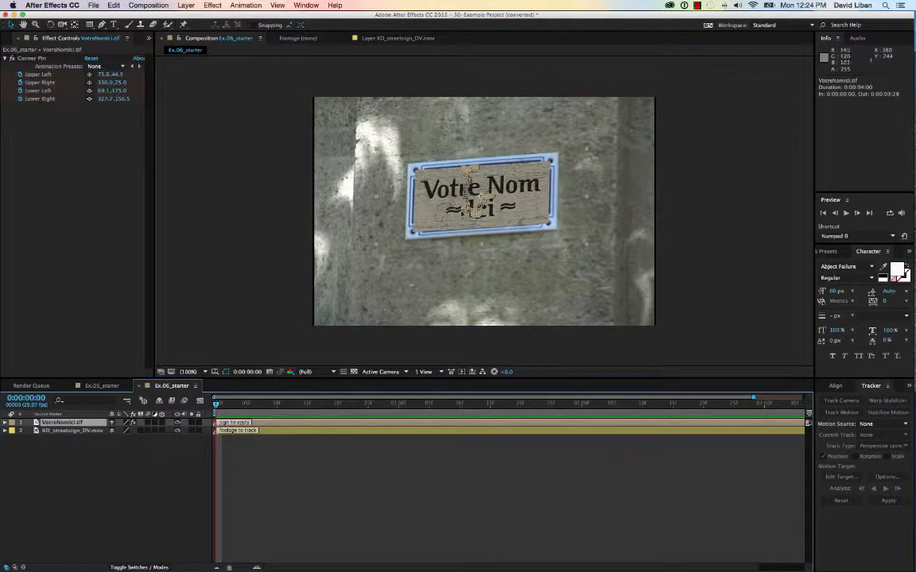
pyautogui.moveTo(376, 245); pyautogui.dragTo(365, 259)
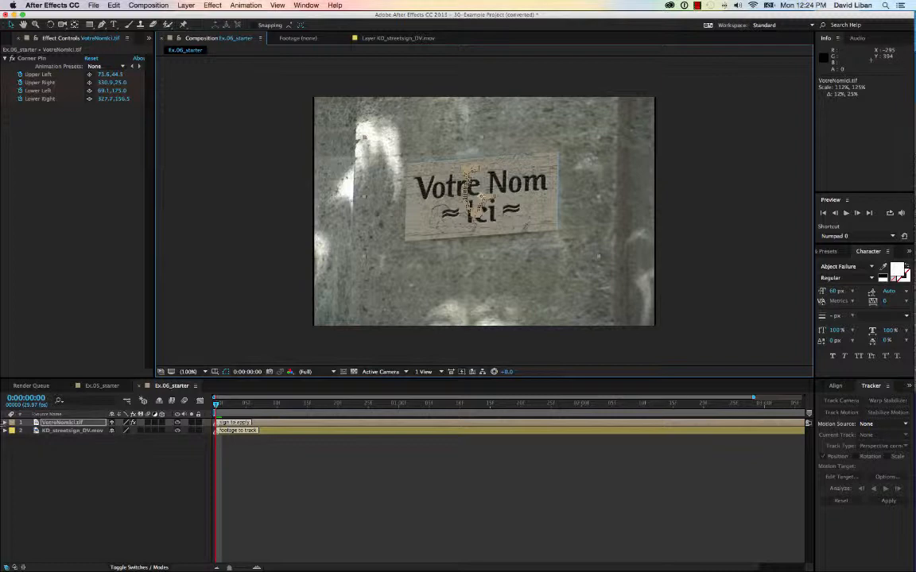
pyautogui.click(5, 423)
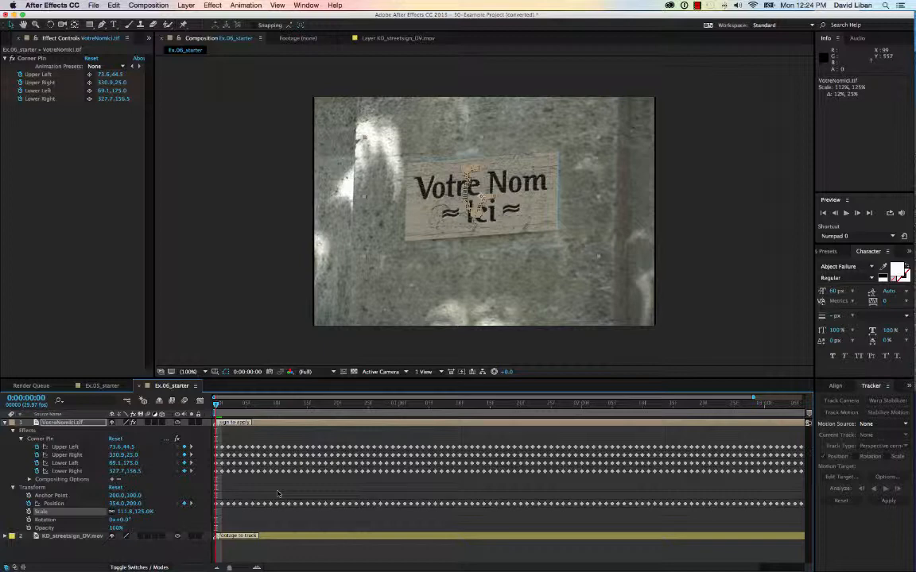
pyautogui.press('space')
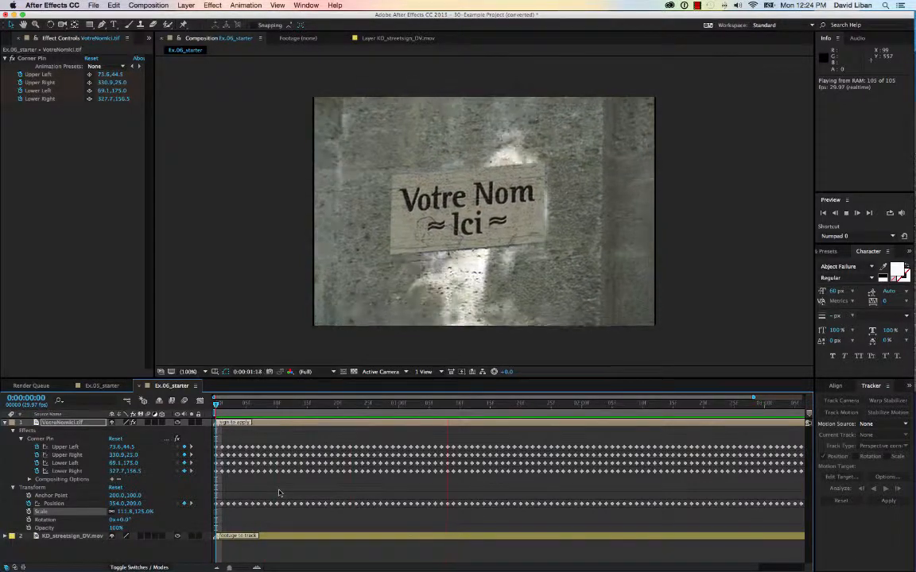